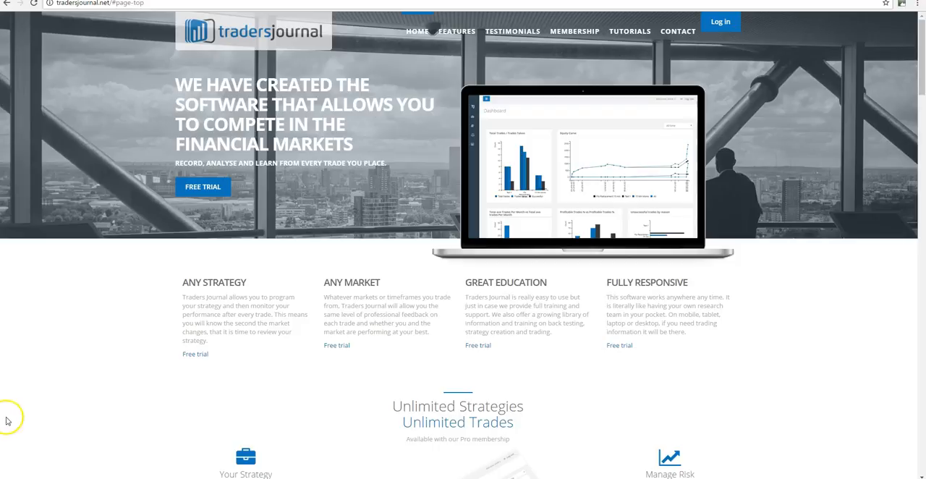
Log in to the trading journal account and open the list of strategies.
click(721, 22)
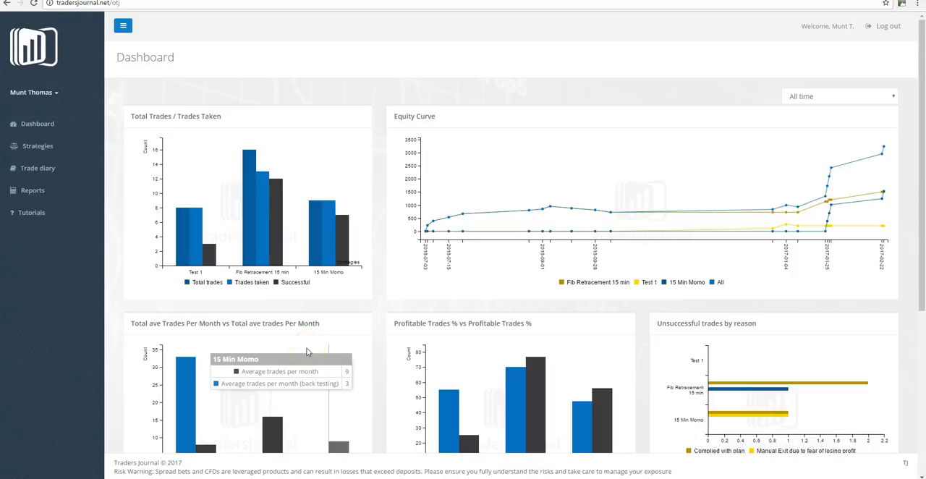
mouse_move(178, 202)
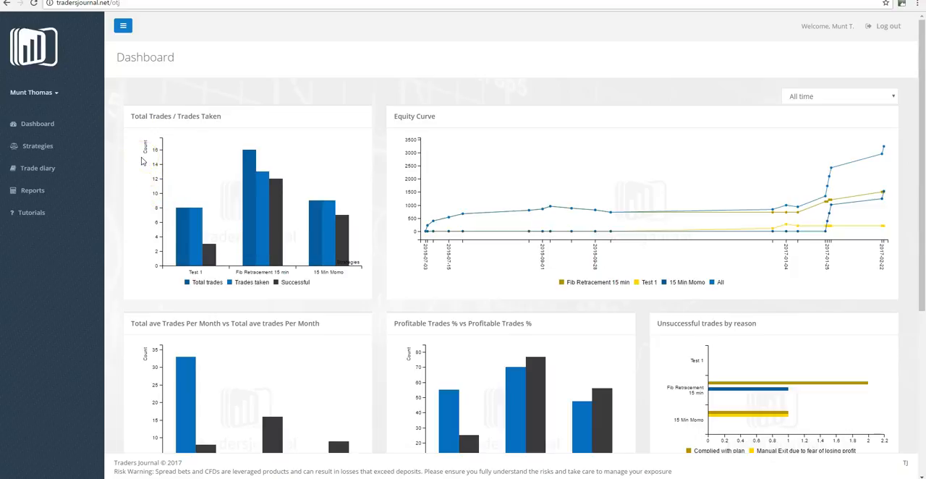
click(63, 149)
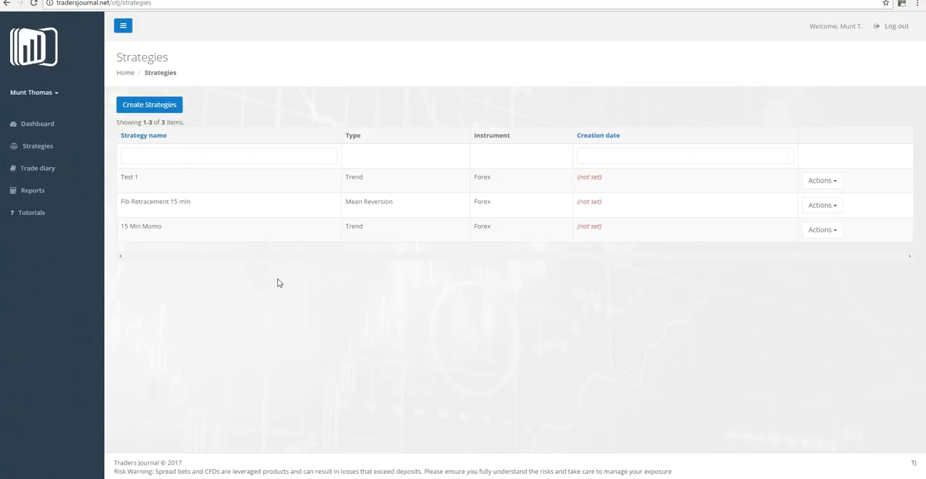
Search the existing strategies for the name Test 2017.
click(175, 153)
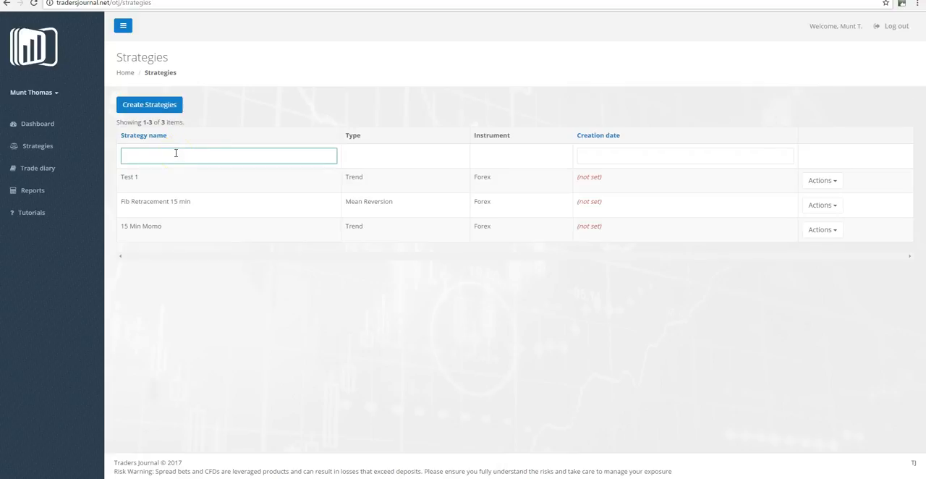
text(Test 2017)
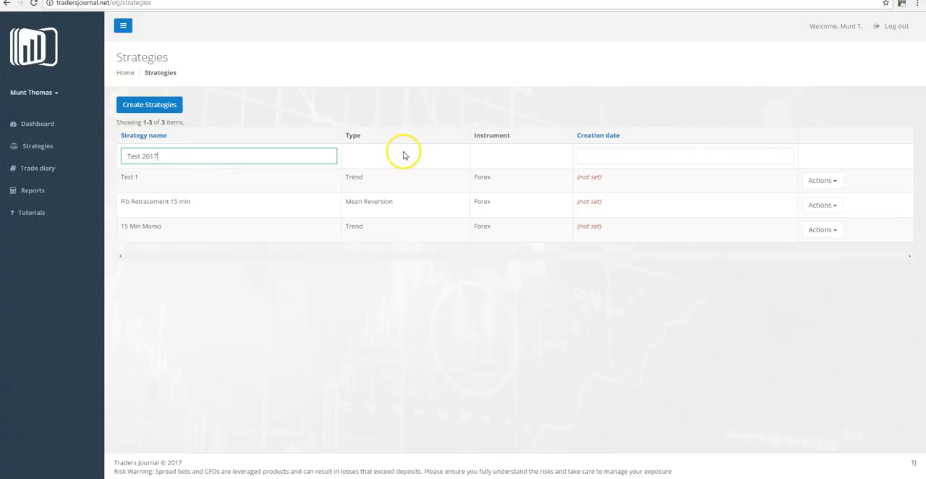
click(583, 156)
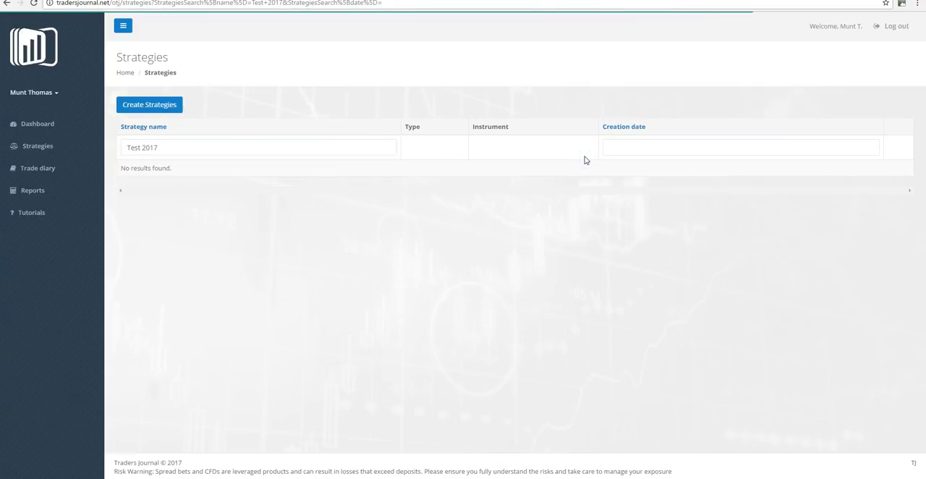
click(620, 150)
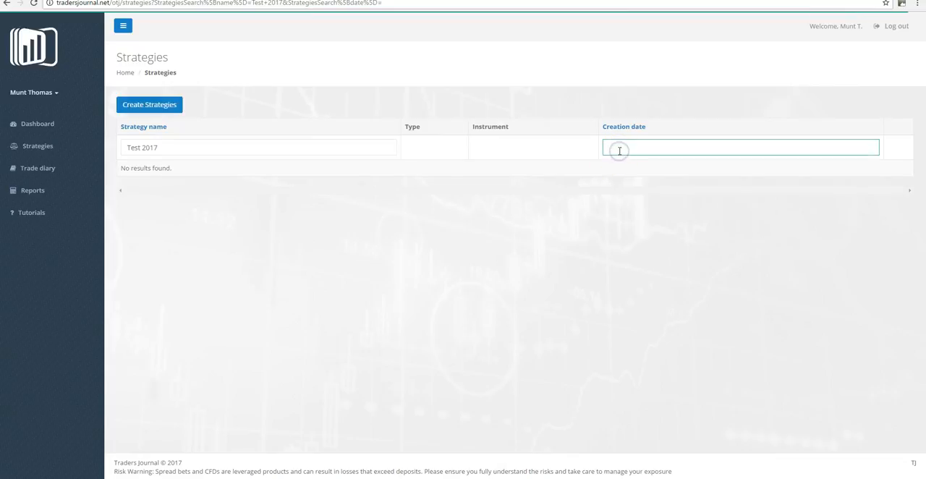
Start creating a new strategy and name it Test 2017.
click(135, 103)
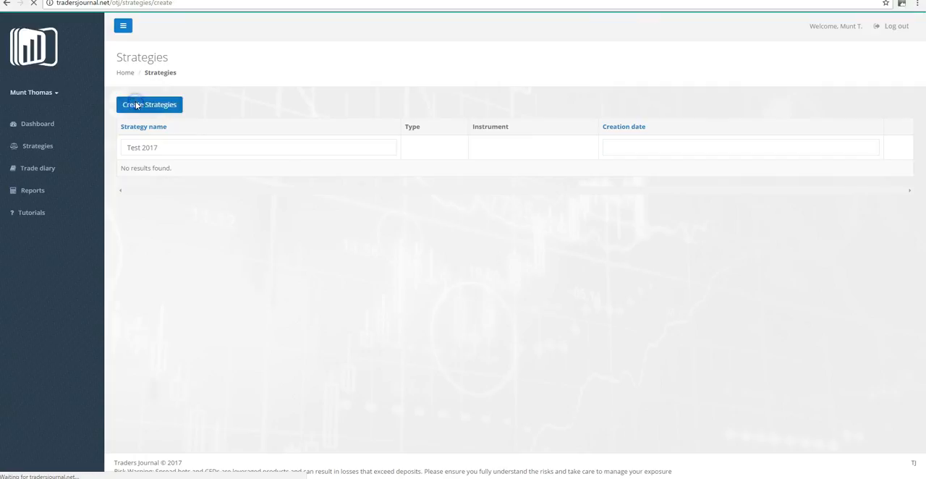
click(278, 131)
text(Te)
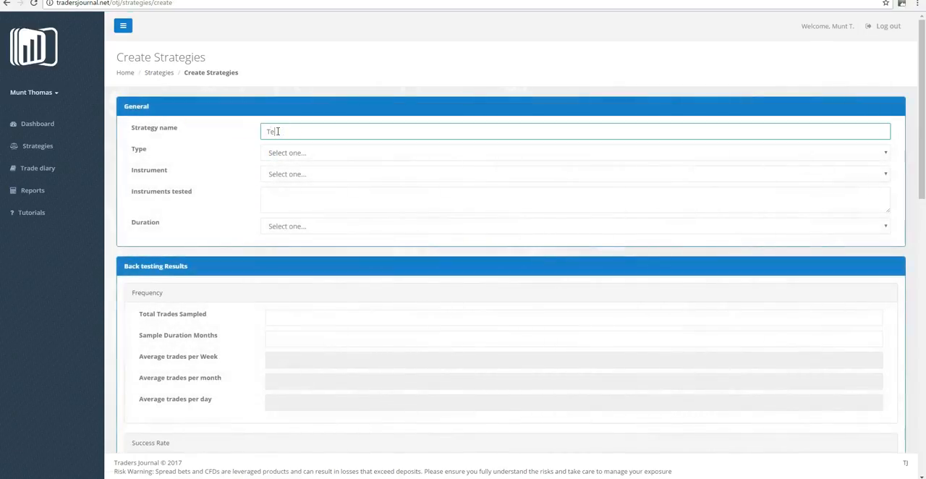
text(st 2017)
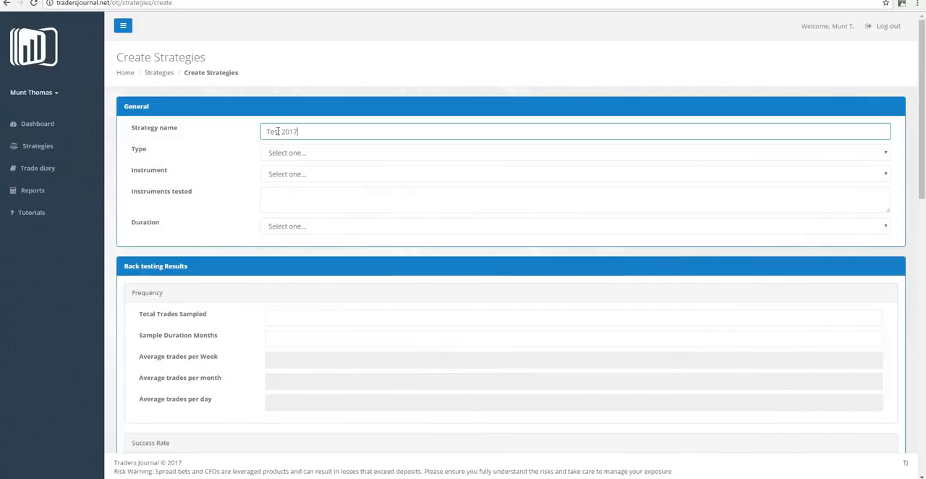
key(Tab)
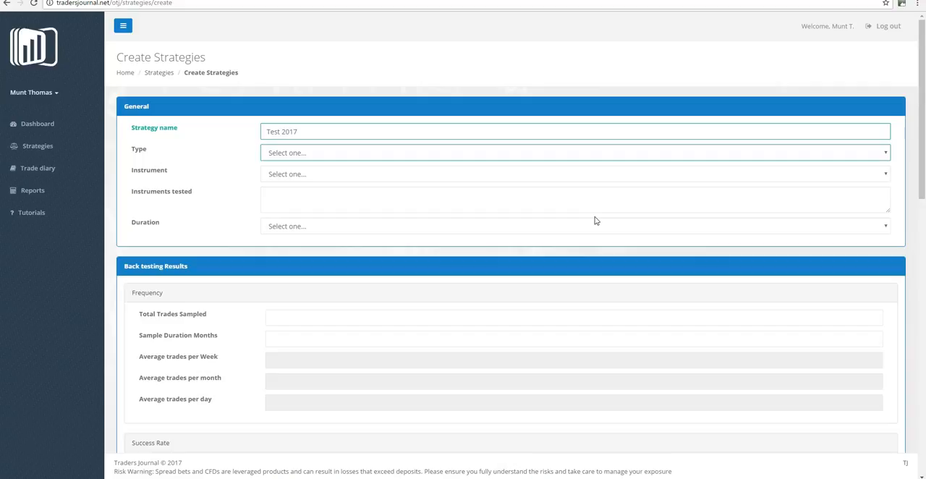
Set the new strategy's type to Trend and its instrument to Forex.
click(885, 153)
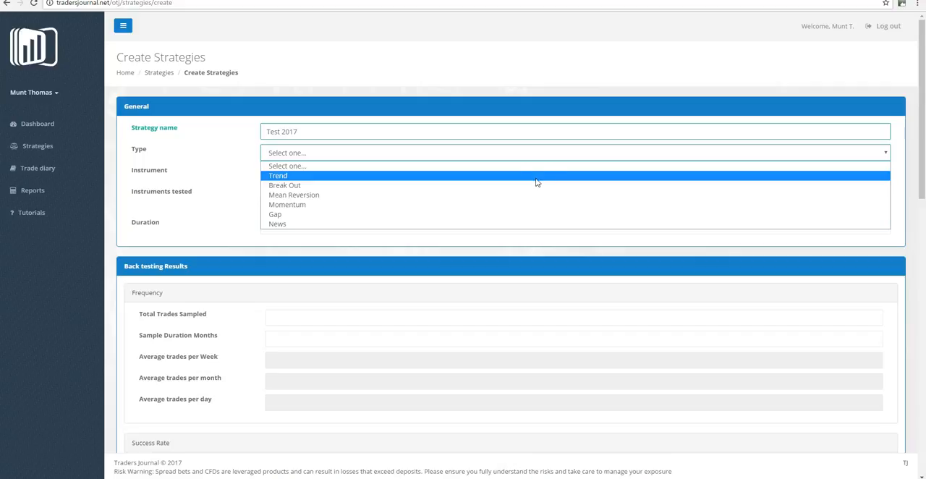
click(530, 190)
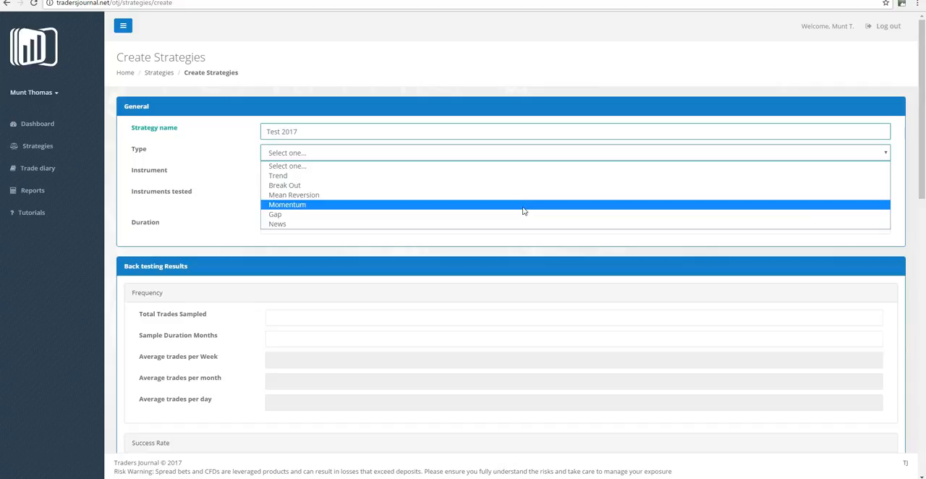
click(511, 208)
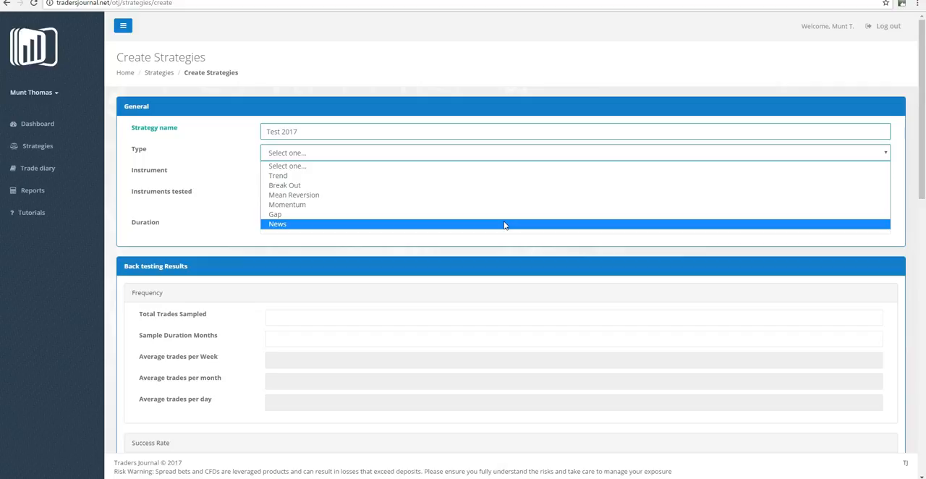
click(495, 175)
click(495, 176)
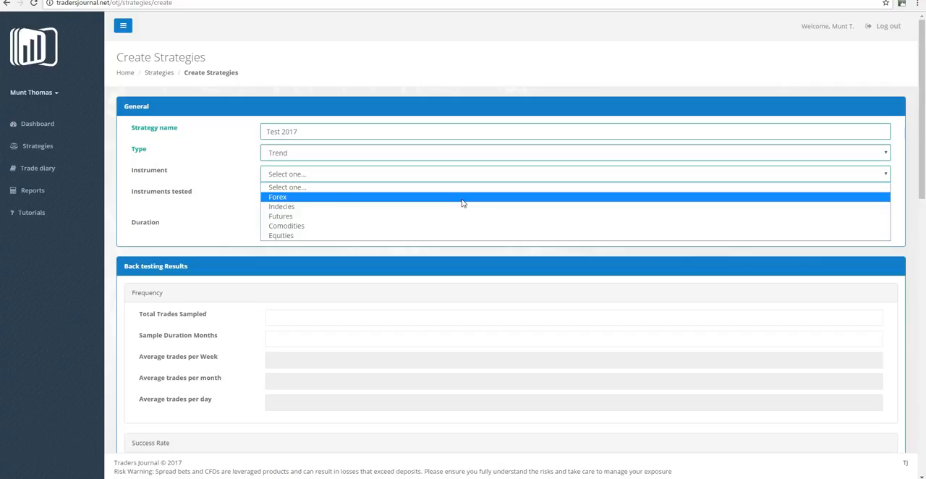
click(462, 198)
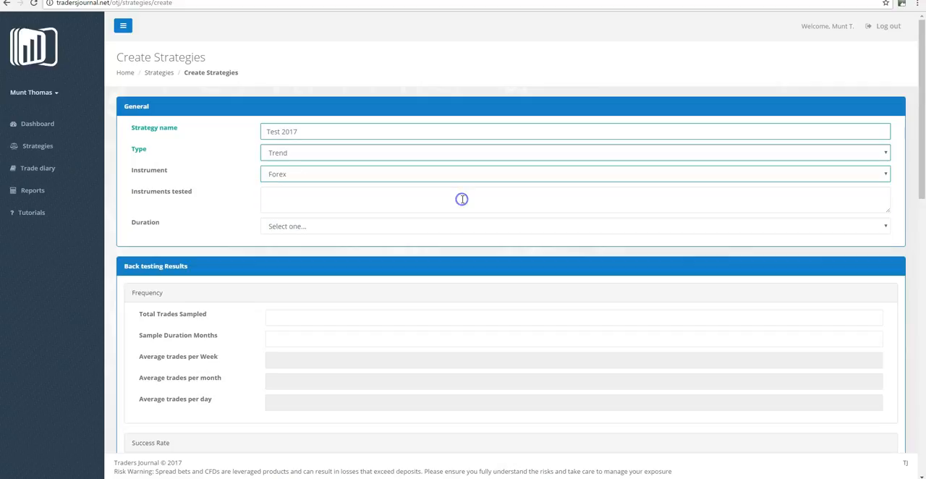
Enter EURJPY as the instrument tested and choose Intra Day 1-5 Days as the strategy's duration.
click(398, 198)
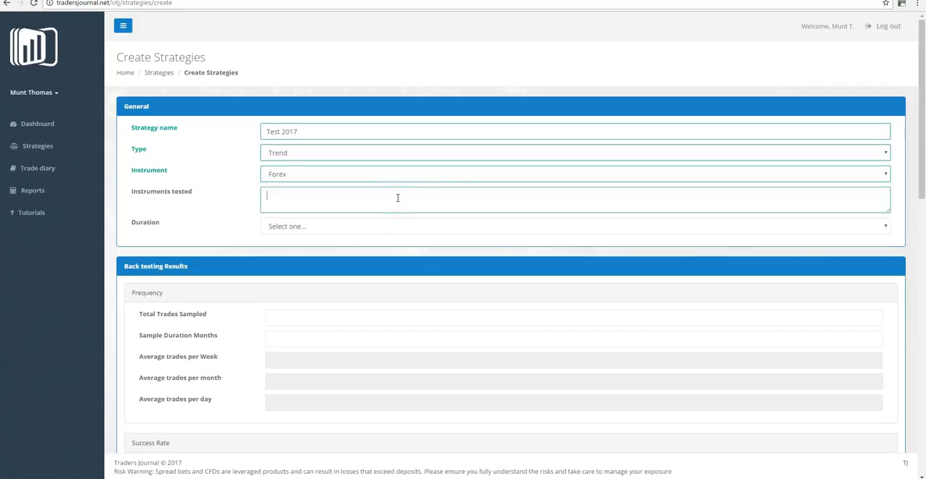
text(EURJPY)
click(378, 228)
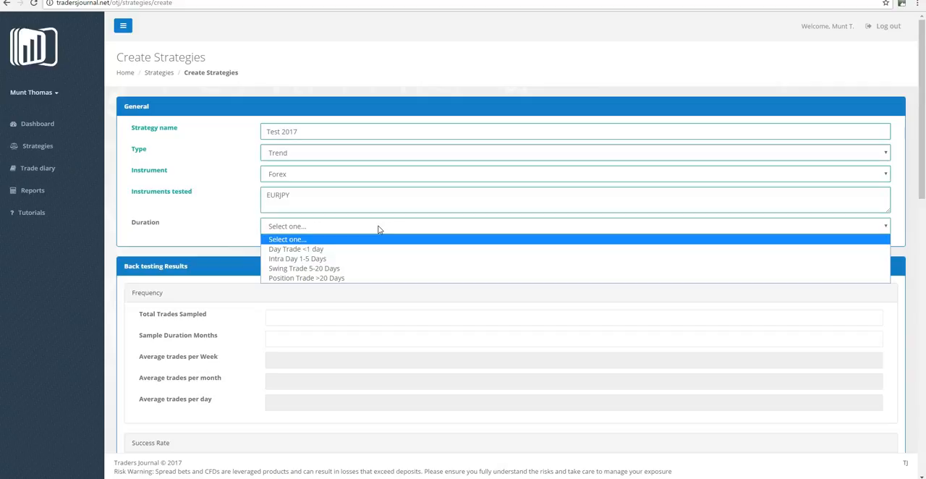
click(350, 259)
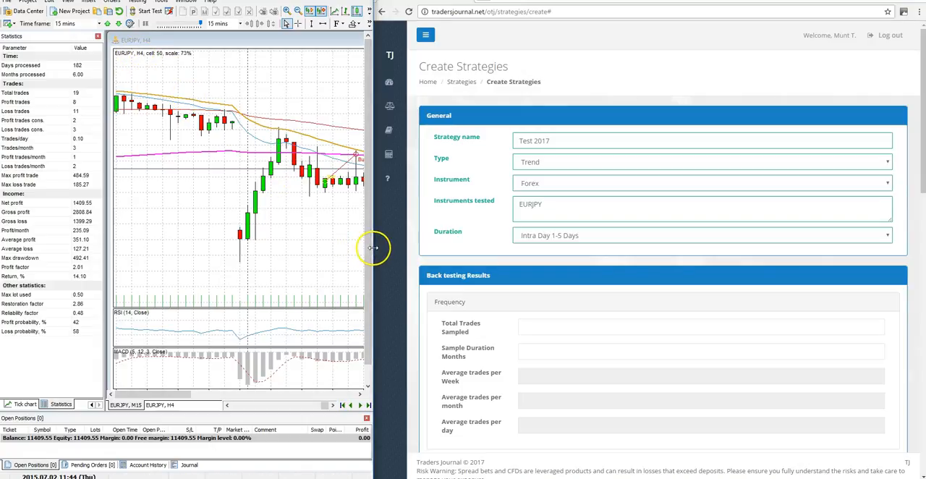
Fill in the back-testing frequency with 19 total trades sampled over a sample duration of 6 months.
mouse_move(372, 247)
mouse_down()
mouse_move(688, 256)
mouse_move(849, 242)
mouse_move(526, 245)
mouse_move(372, 263)
mouse_up()
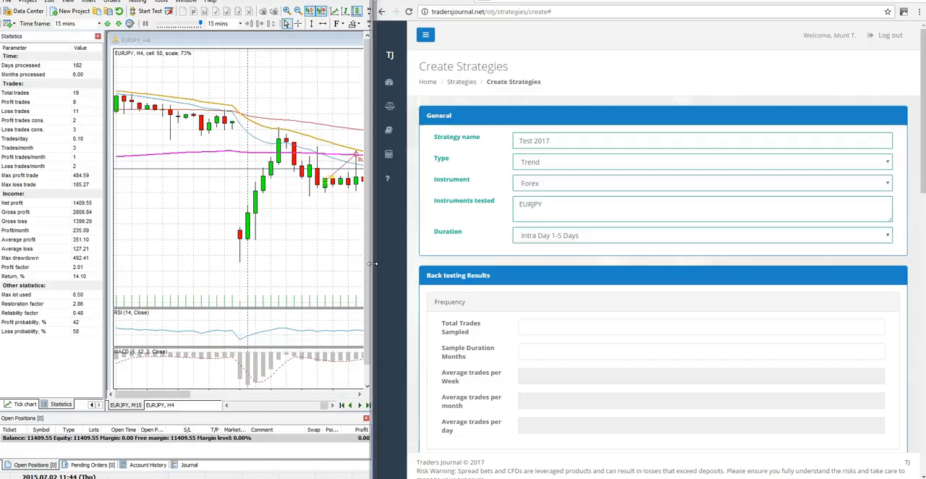
click(550, 326)
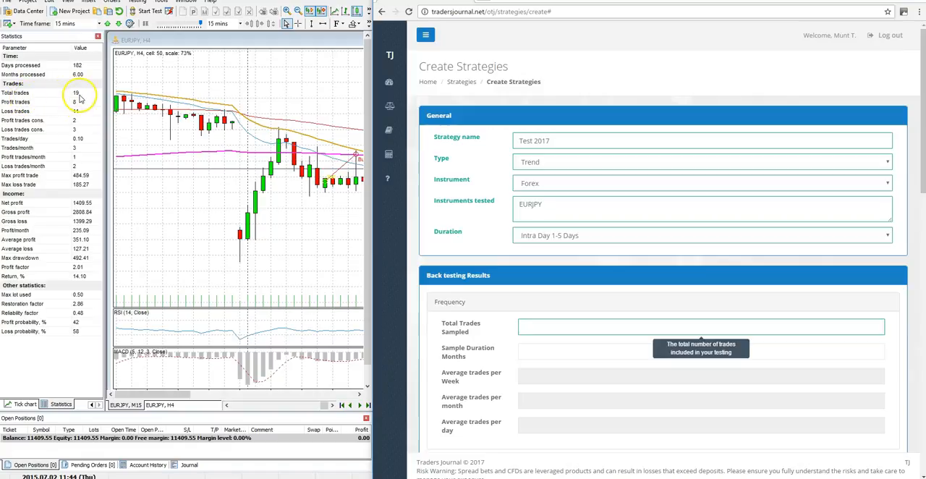
text(19)
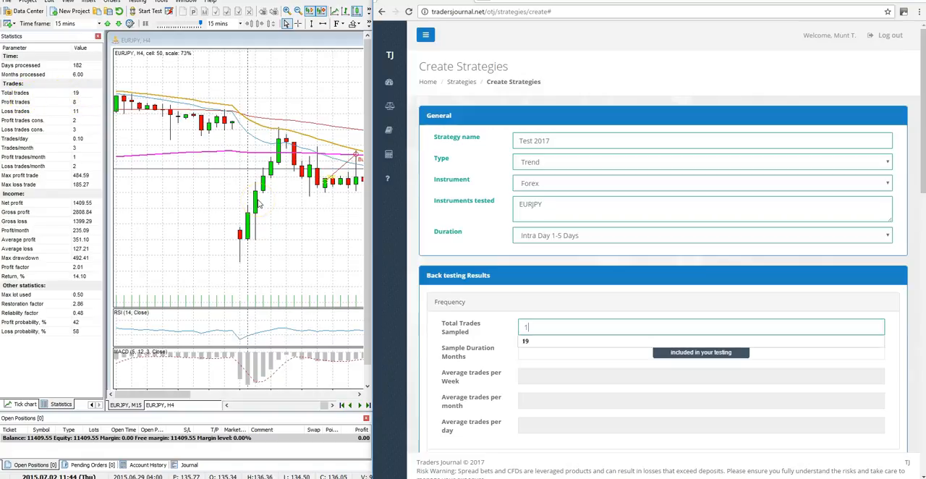
click(529, 356)
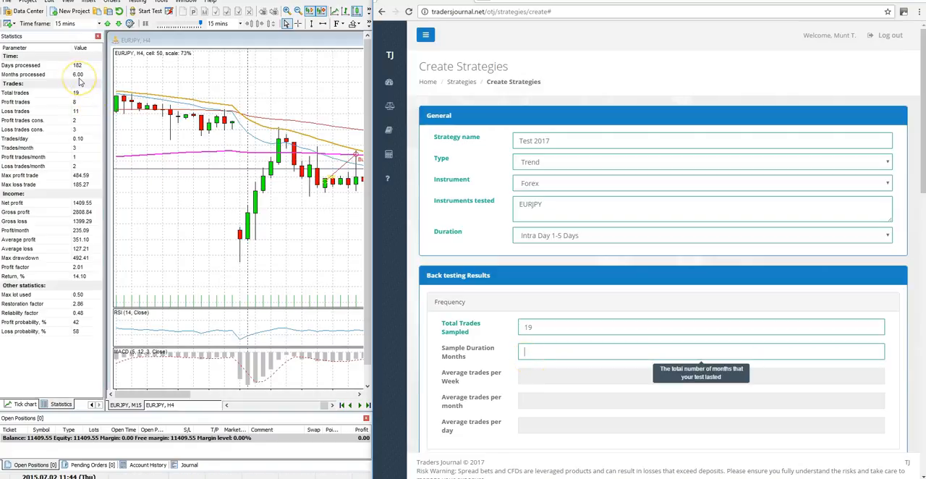
text(6)
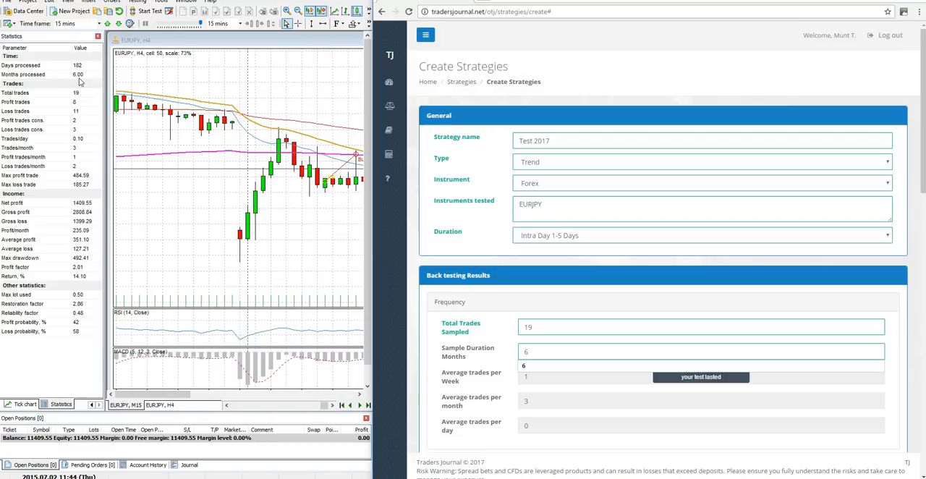
click(487, 386)
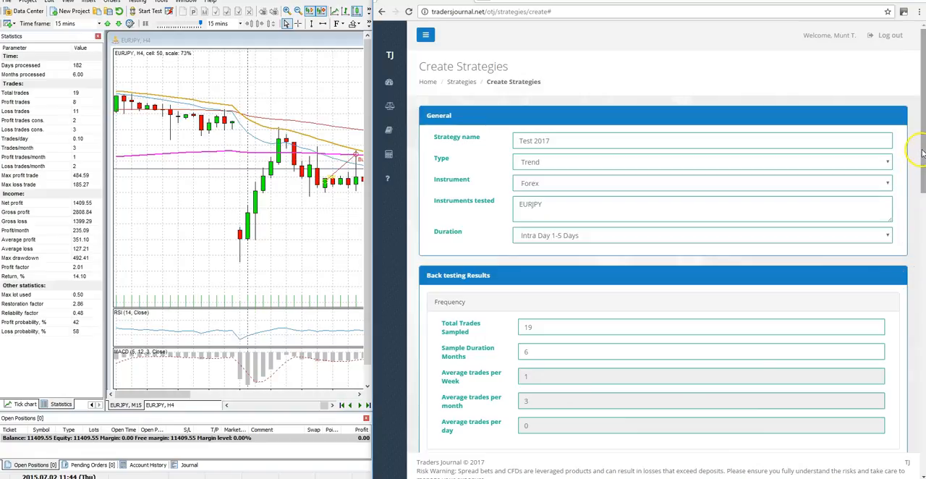
Enter 19 as the total successful trades in the back-testing success rate.
drag(923, 154, 923, 304)
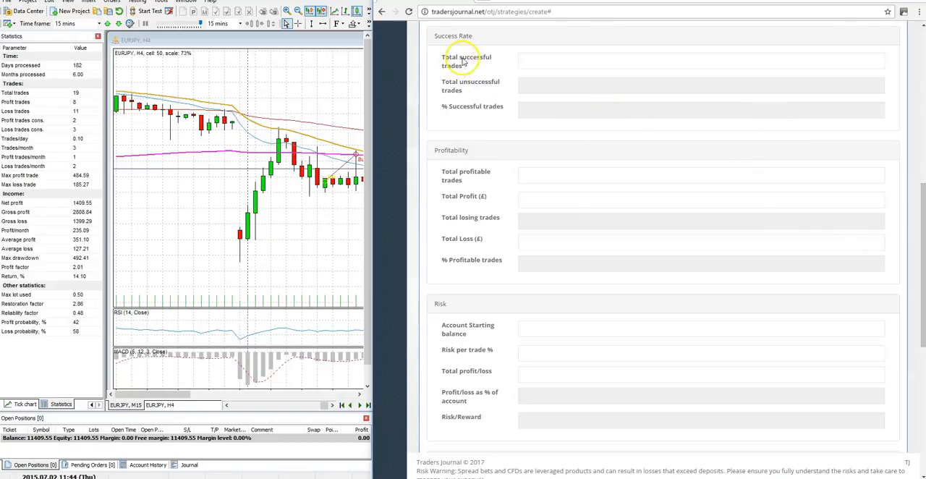
mouse_move(526, 62)
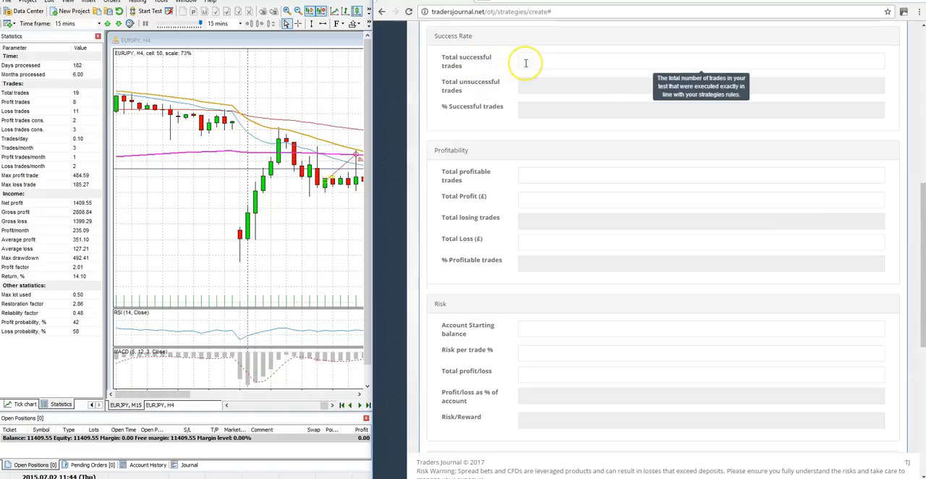
click(526, 63)
text(19)
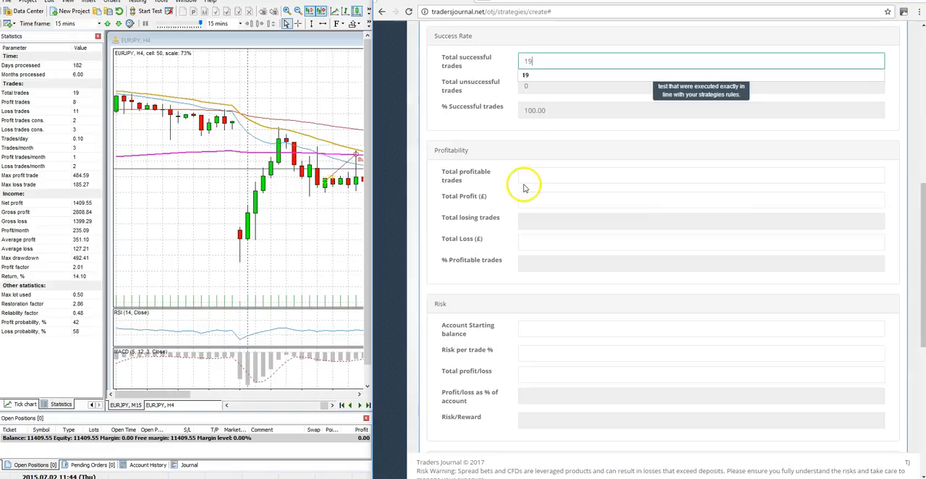
click(499, 149)
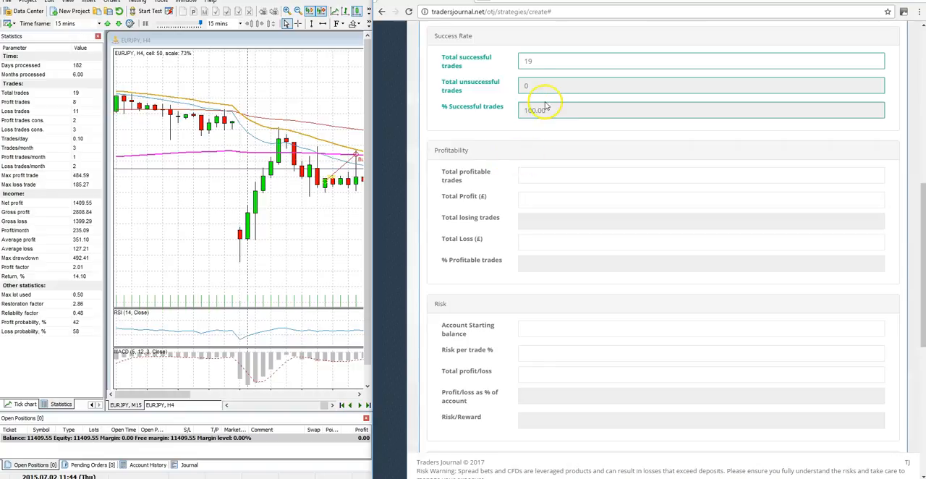
In the profitability results, enter 8 total profitable trades and a total profit of £2808.84.
mouse_move(531, 119)
mouse_move(523, 175)
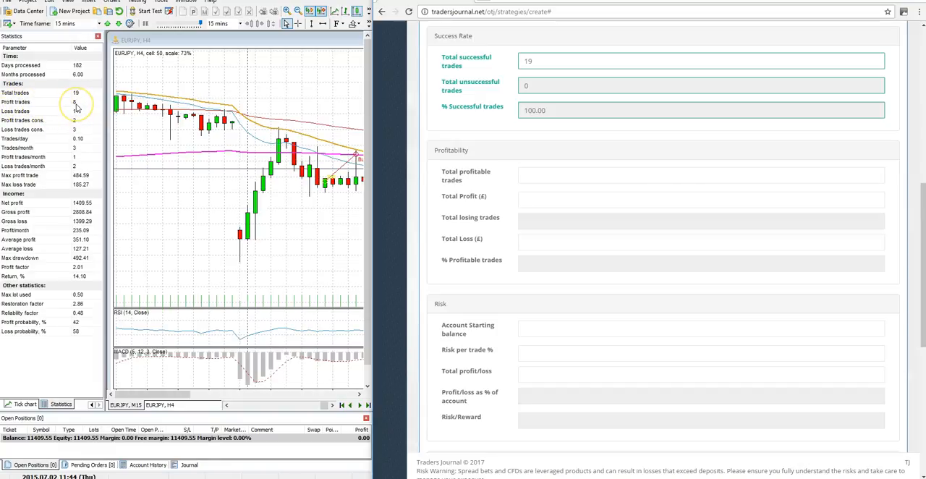
click(523, 173)
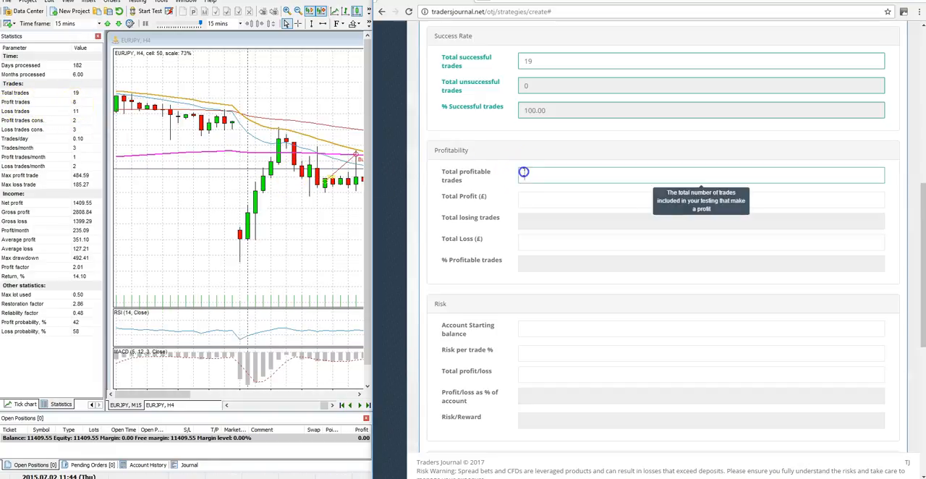
text(8)
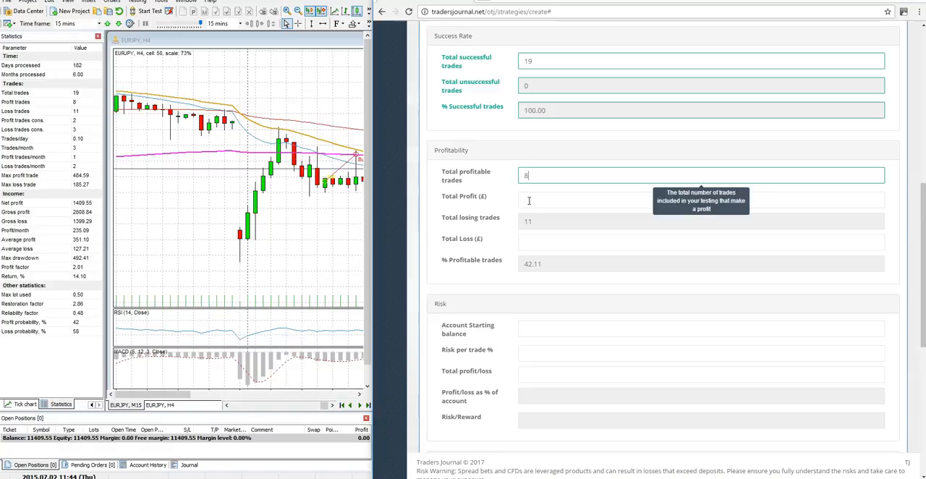
click(529, 200)
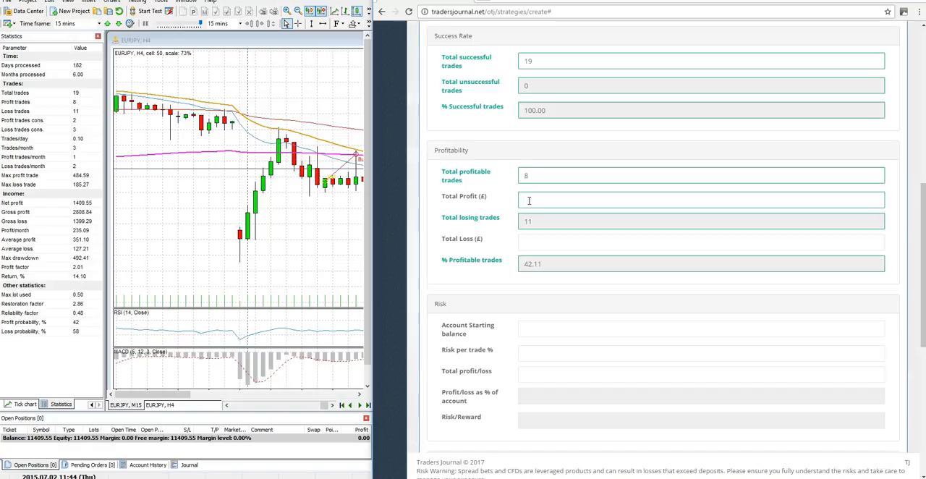
text(2808.84)
Enter a total loss of £1399.29 in the profitability results.
click(530, 240)
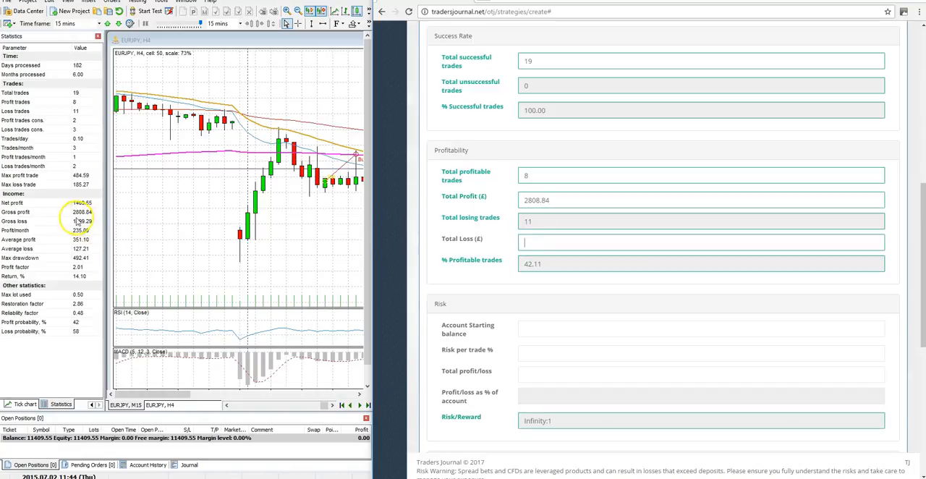
click(539, 245)
text(1399)
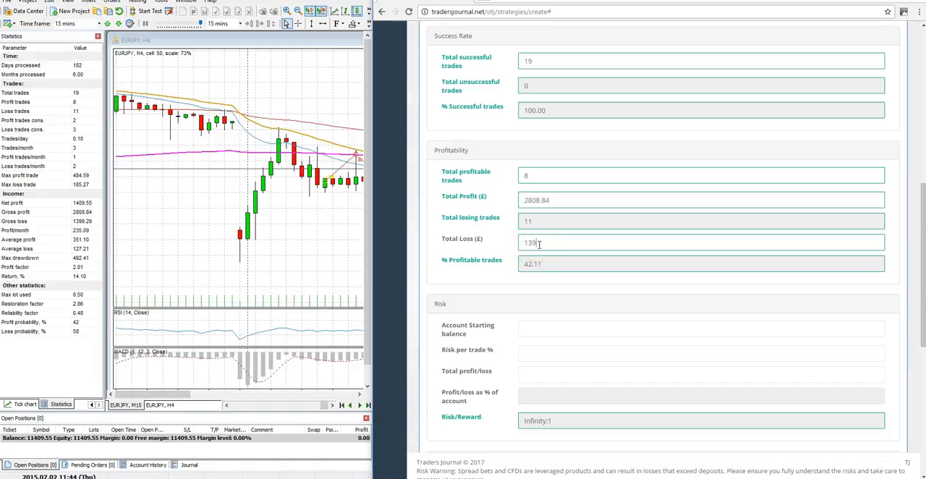
text(.29)
click(477, 288)
click(543, 278)
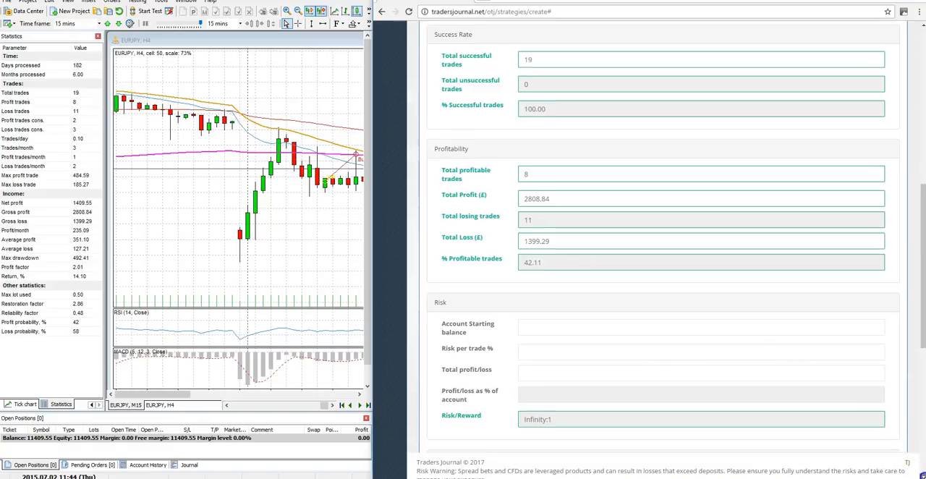
In the risk results, enter an account starting balance of 10000 and a risk per trade of 1%.
scroll(922, 472, down, 2)
scroll(922, 474, down, 5)
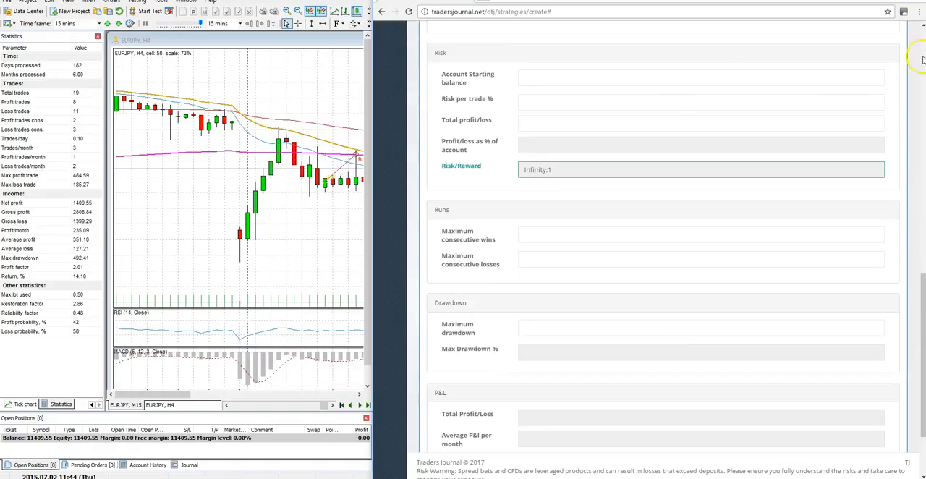
scroll(477, 141, up, 3)
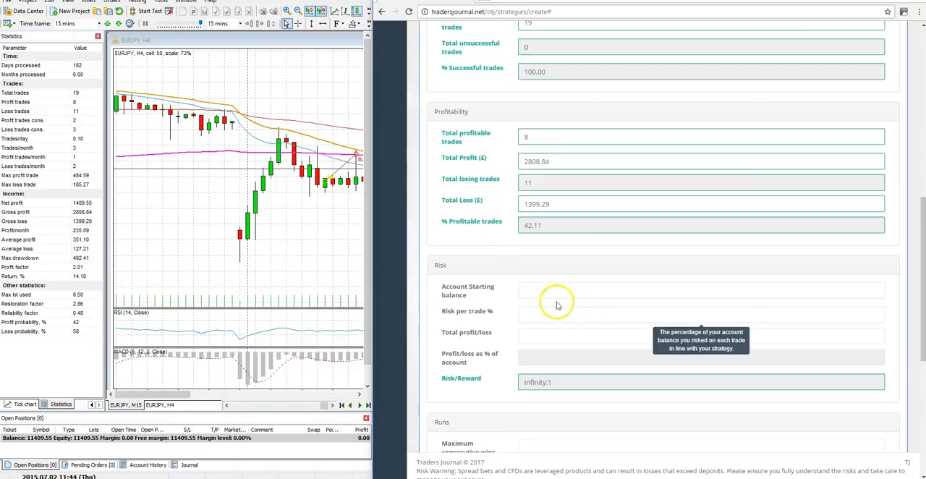
mouse_move(545, 292)
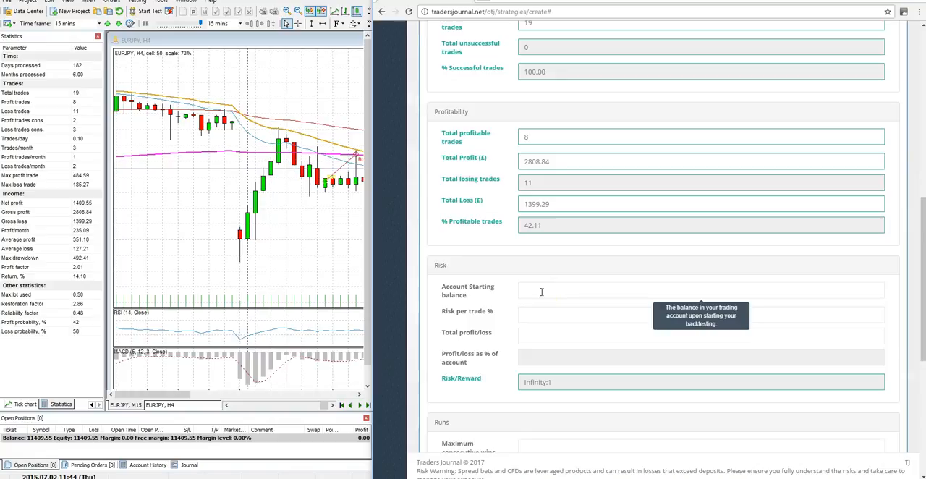
click(541, 291)
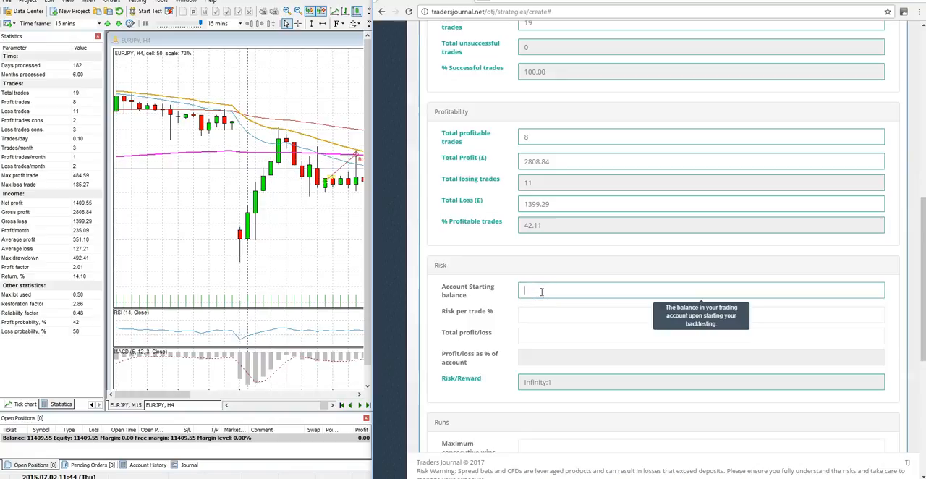
text(10000)
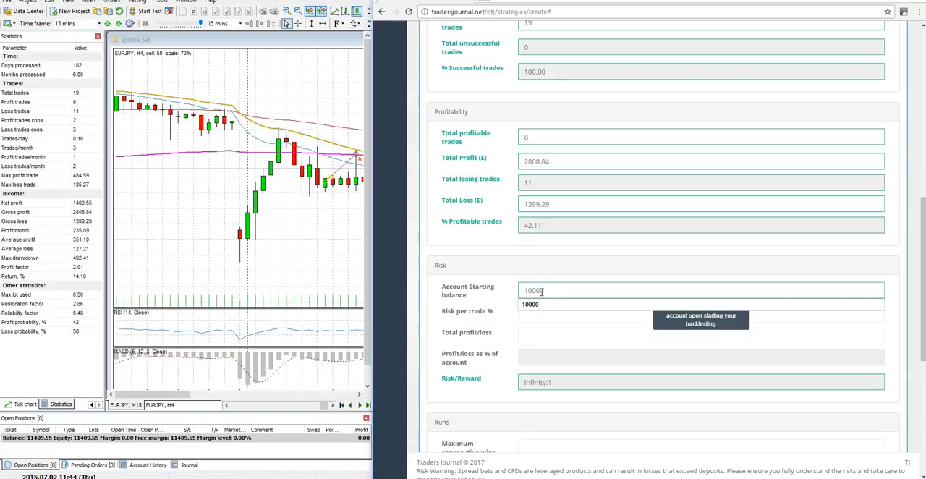
click(489, 319)
click(530, 314)
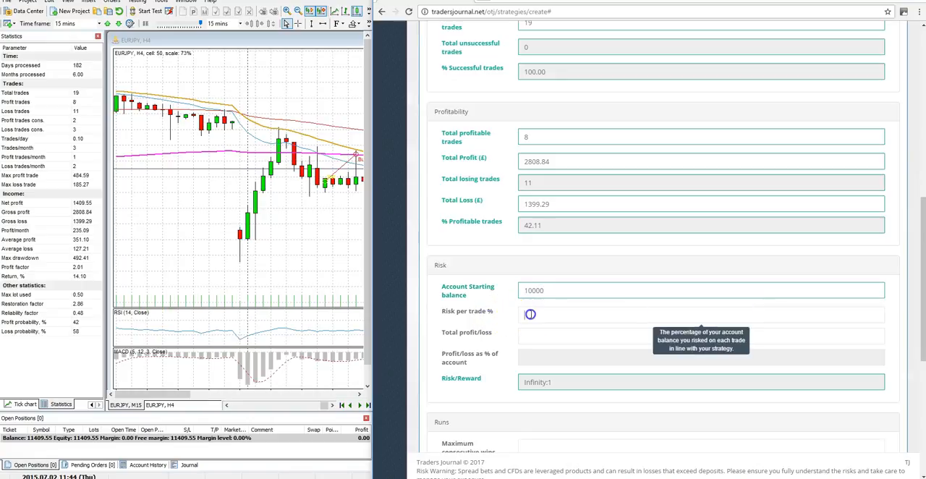
text(1)
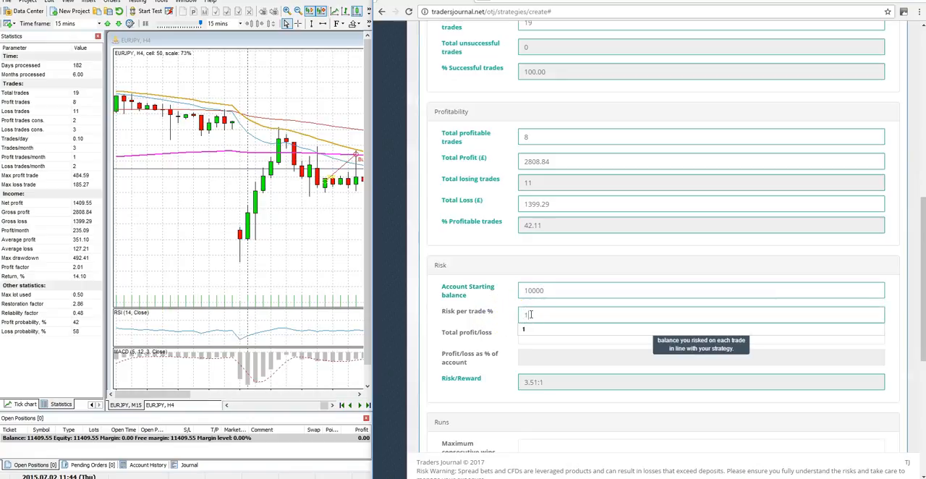
click(485, 317)
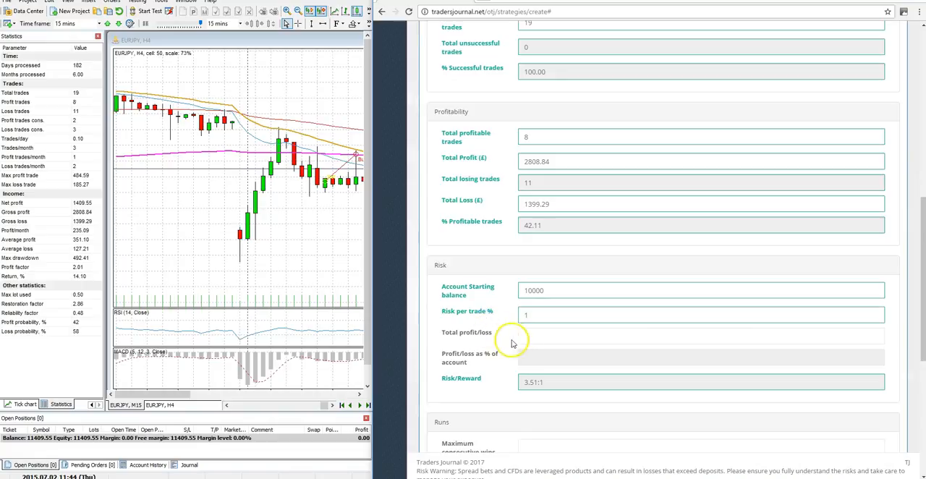
Enter 1409.55 as the total profit/loss in the risk results, matching the simulator's net profit.
mouse_move(524, 340)
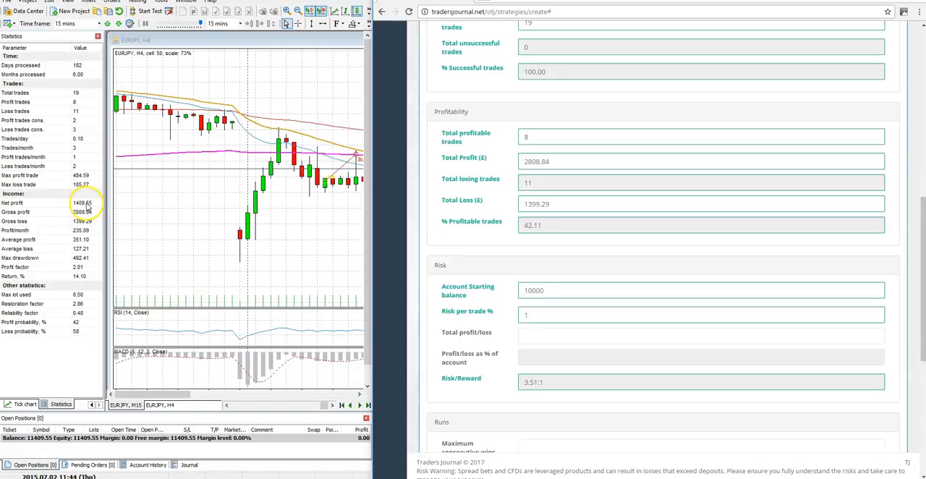
click(523, 335)
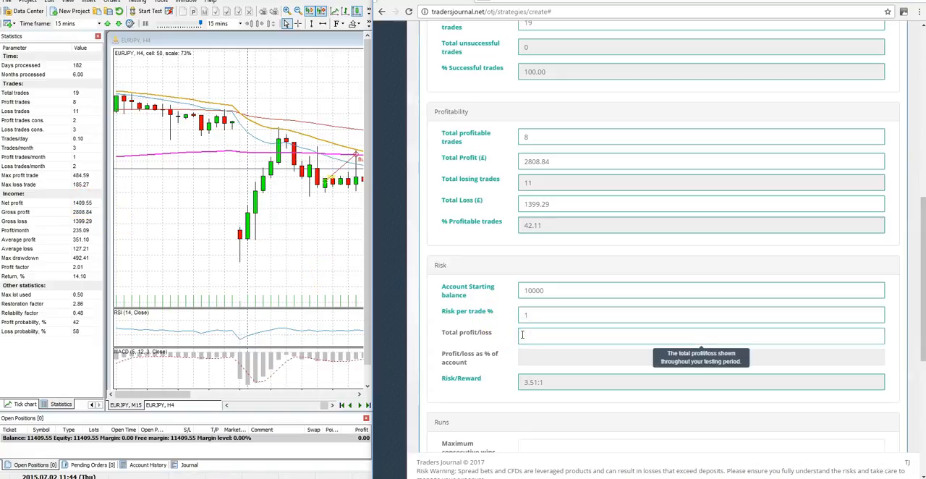
text(1)
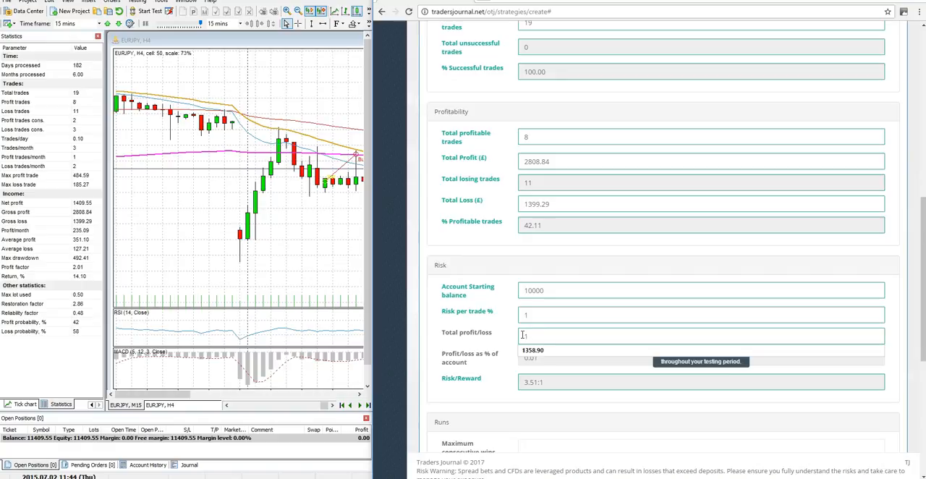
text(409.55)
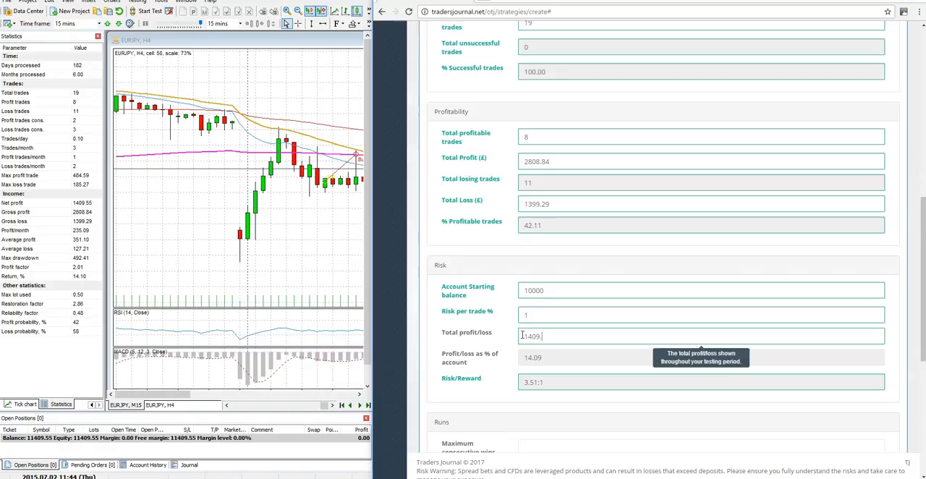
click(503, 344)
click(498, 341)
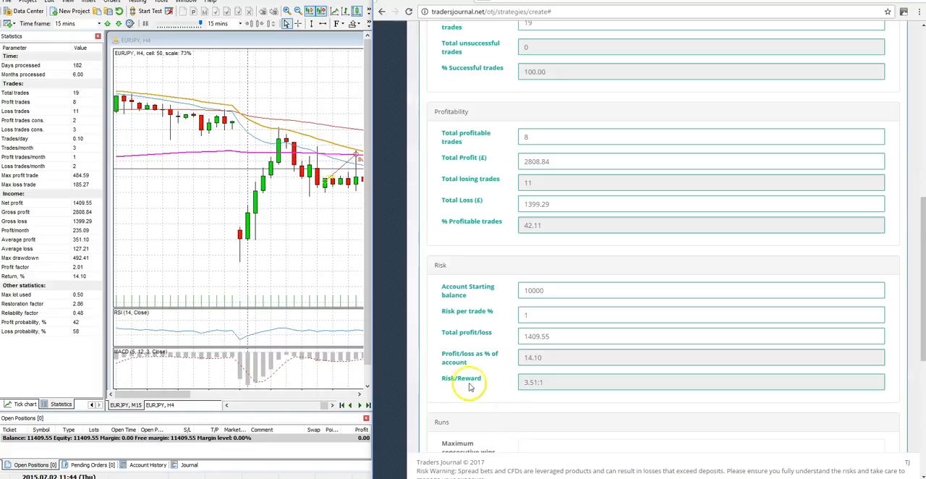
mouse_move(555, 389)
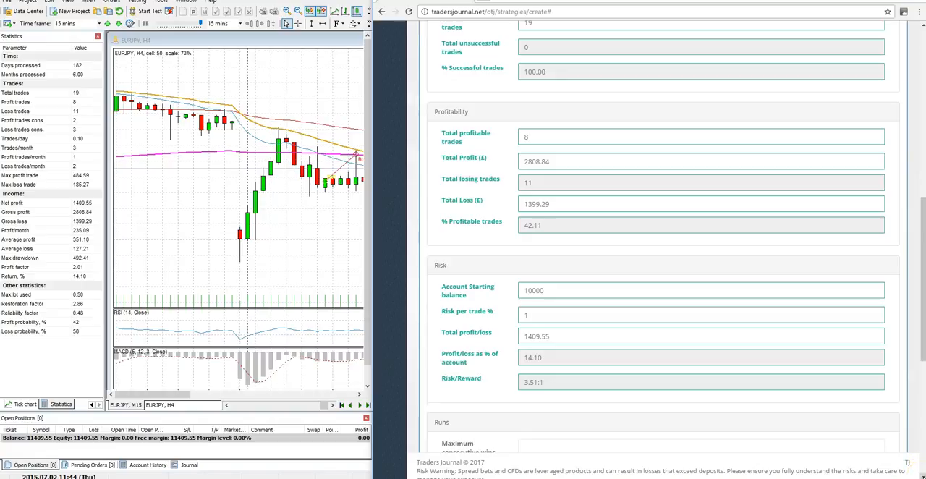
Fill in the runs results with 2 maximum consecutive wins and 3 maximum consecutive losses.
scroll(921, 471, down, 1)
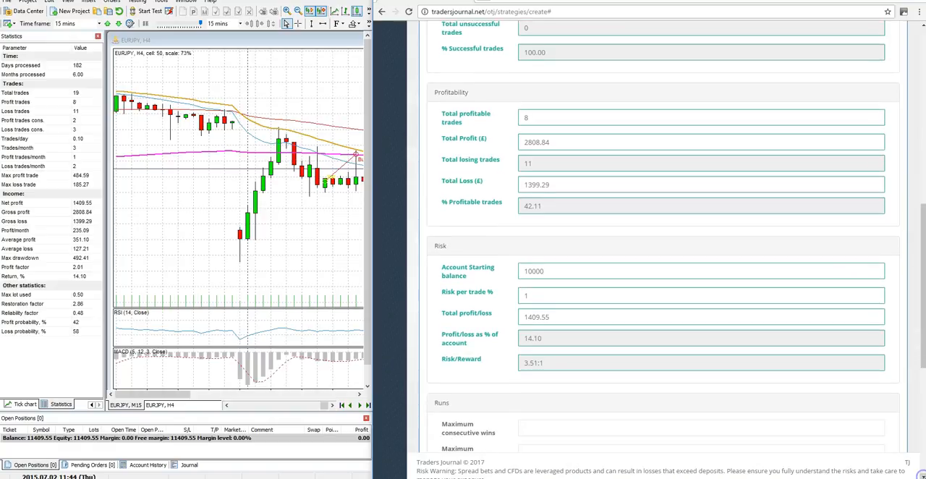
scroll(921, 471, down, 3)
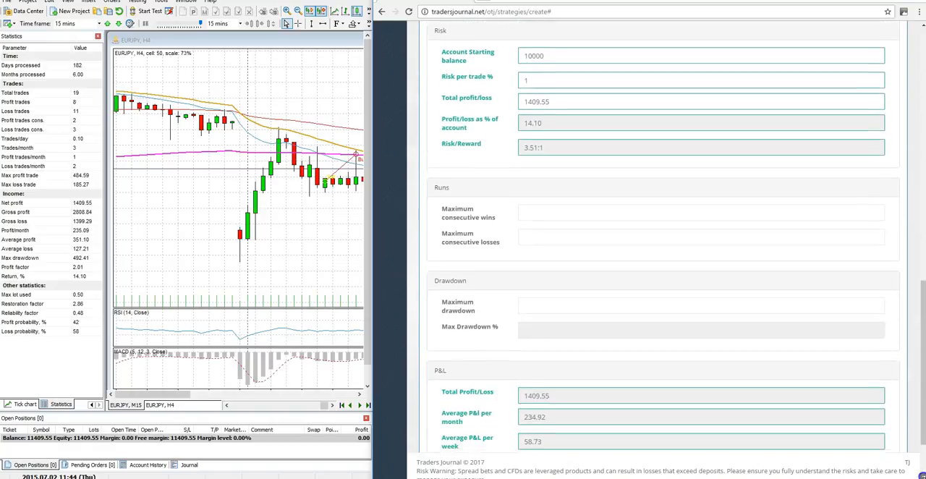
scroll(921, 472, down, 1)
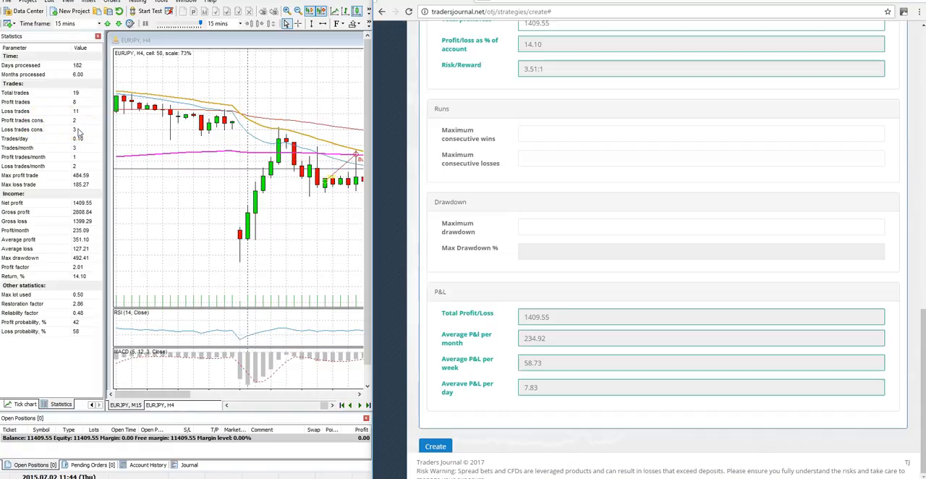
click(525, 131)
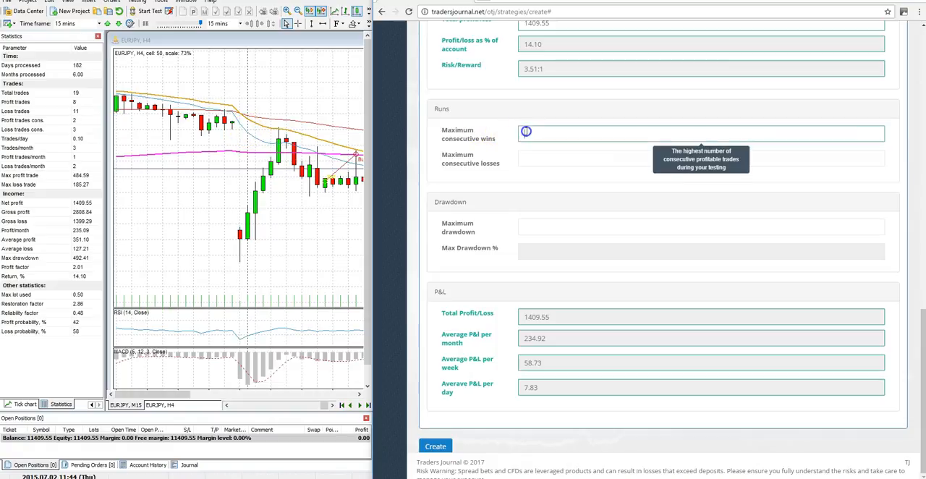
text(2)
click(526, 156)
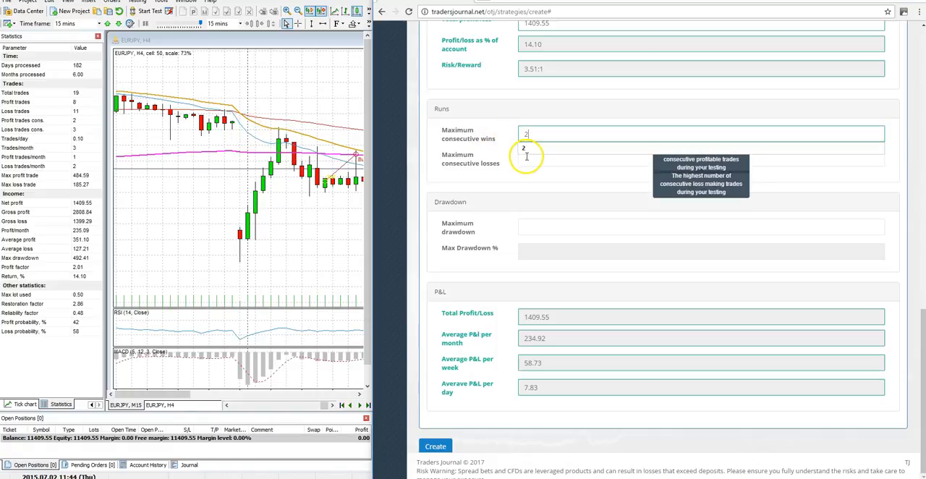
text(3)
click(505, 181)
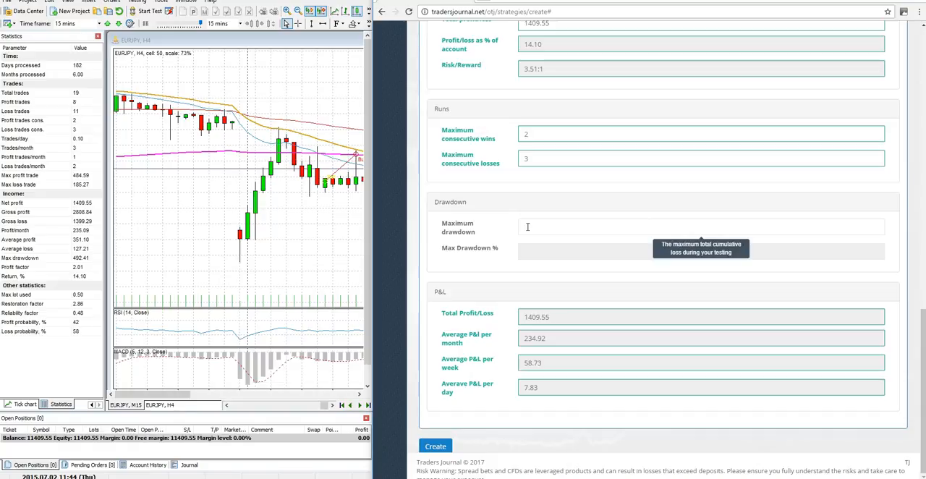
Enter a maximum drawdown of 492.41 in the drawdown results.
click(527, 226)
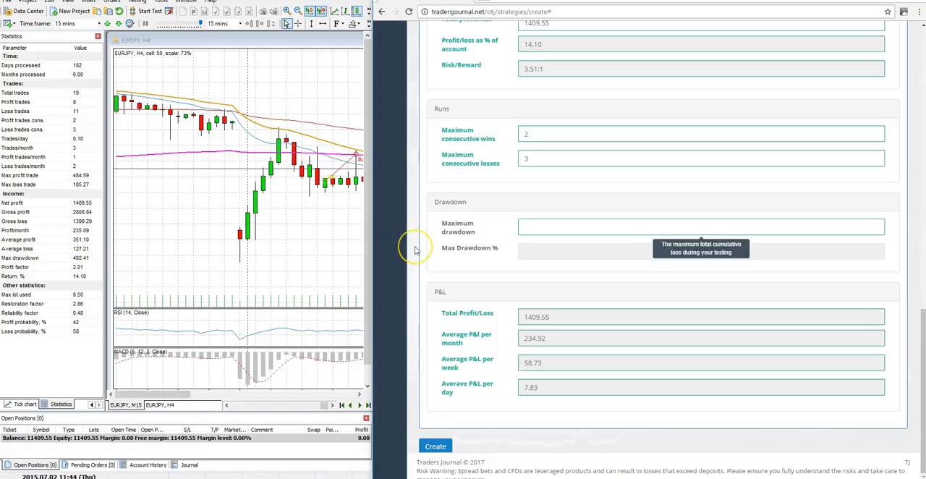
text(492.41)
click(471, 259)
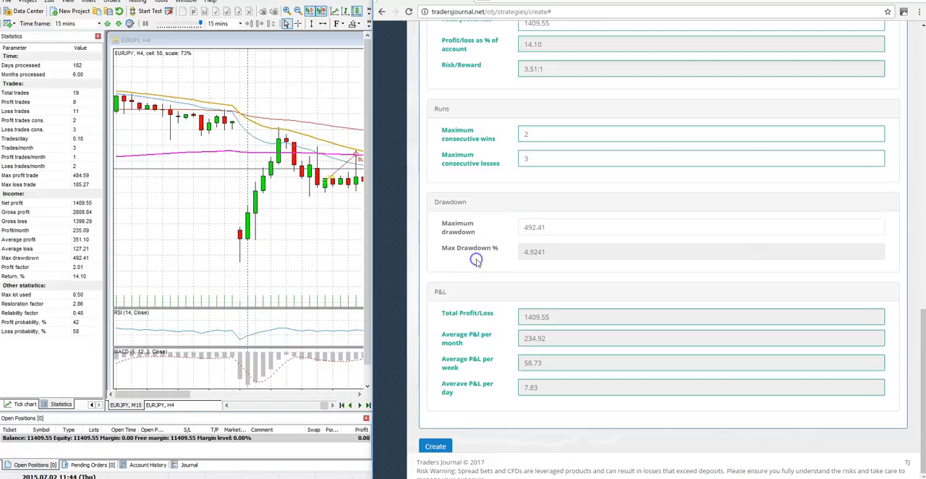
Examine the calculated maximum drawdown percentage and the total and average P&L figures.
click(531, 252)
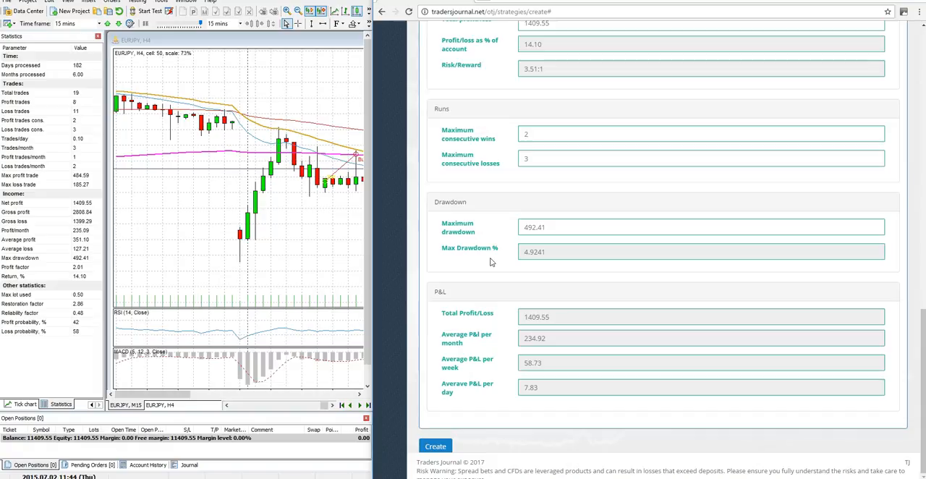
click(545, 259)
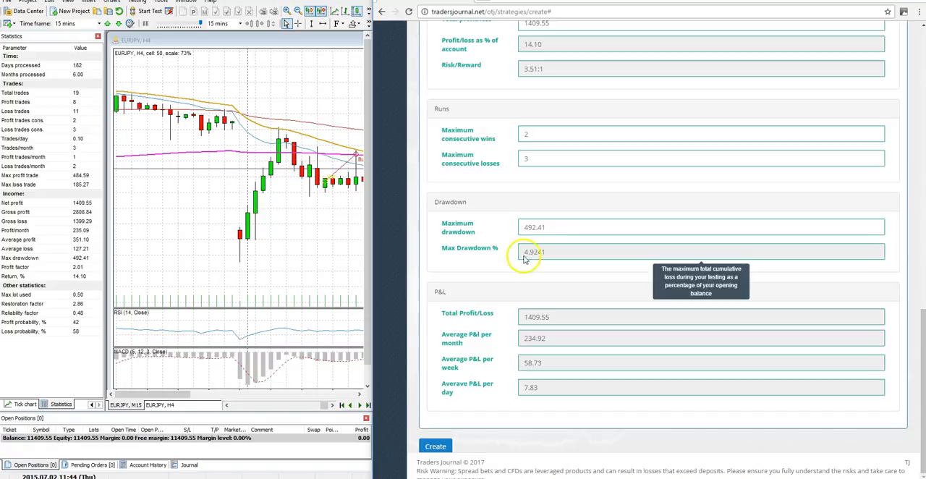
click(541, 229)
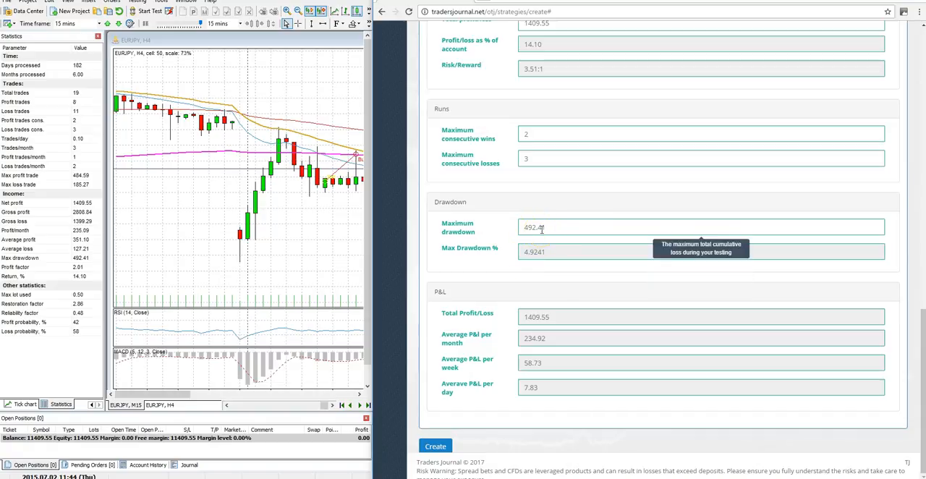
click(548, 165)
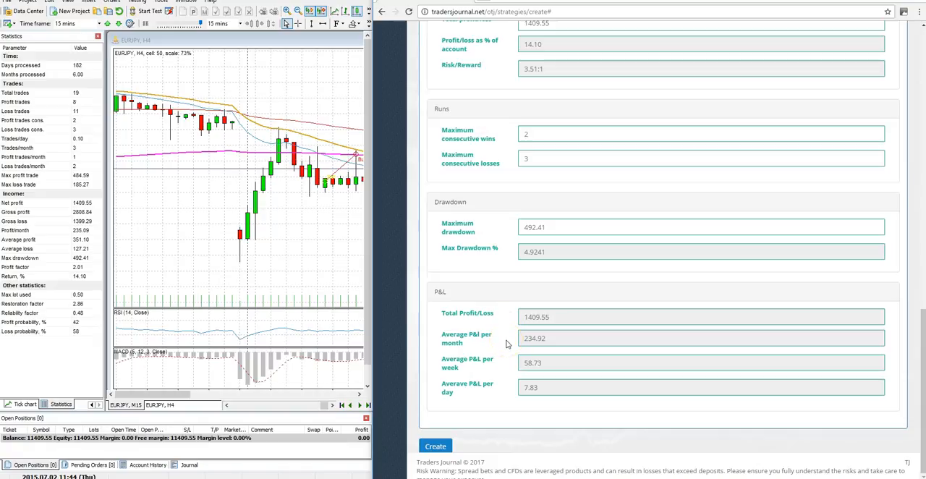
mouse_move(542, 313)
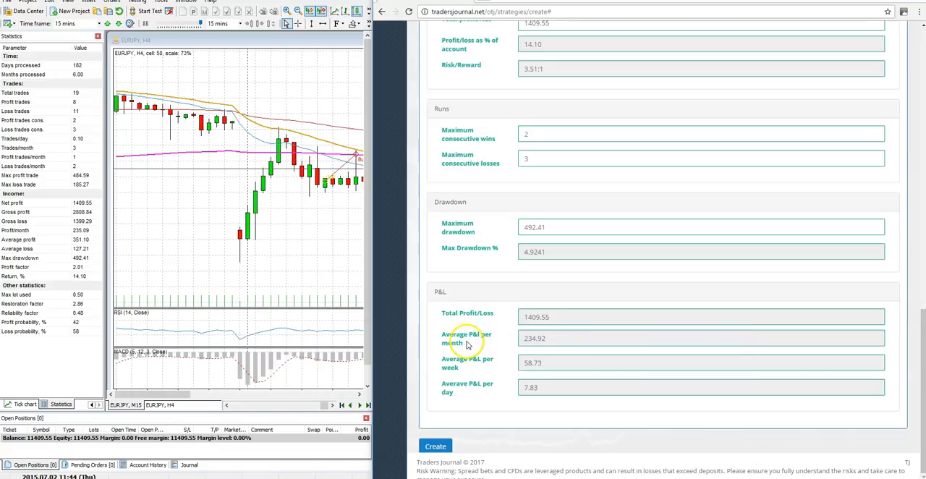
mouse_move(537, 339)
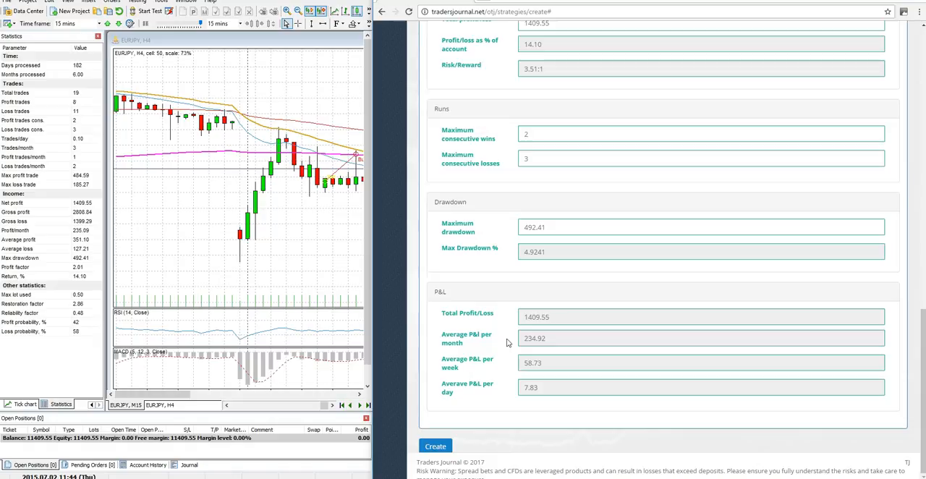
click(511, 350)
Create the strategy from the completed form and go to the strategies list.
click(436, 446)
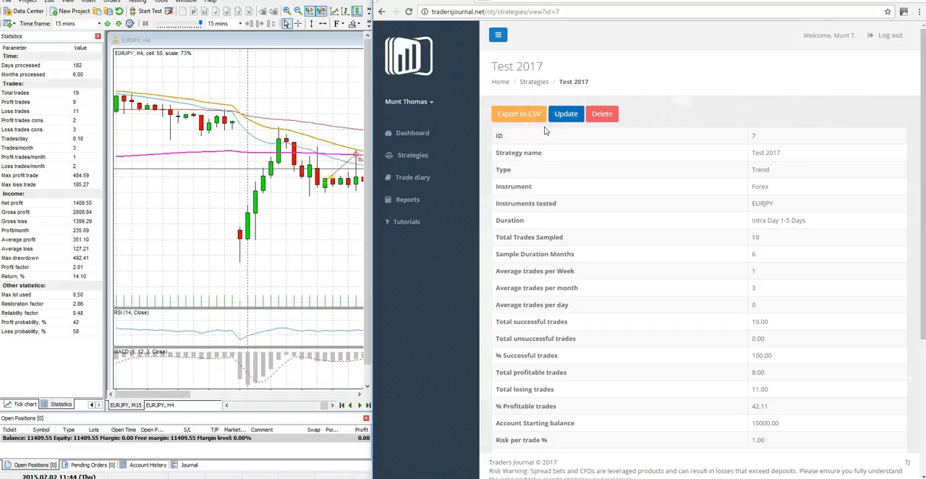
click(566, 118)
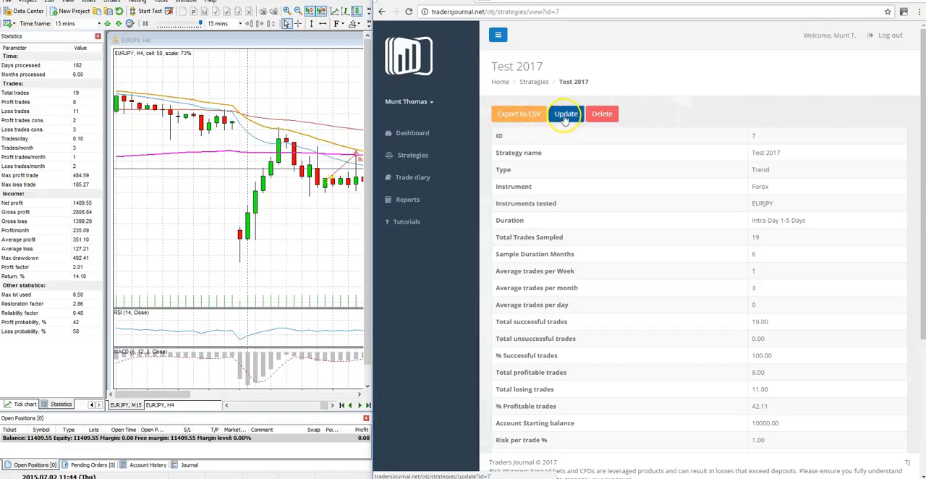
click(604, 118)
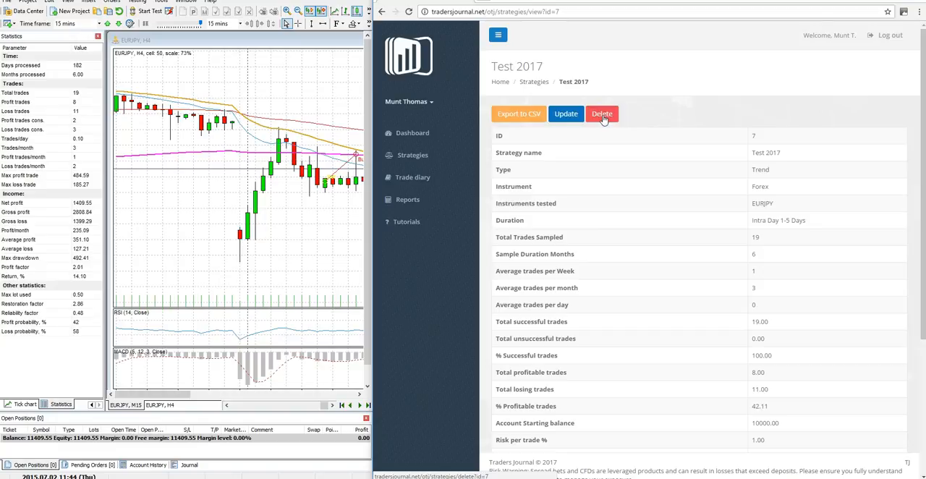
click(414, 157)
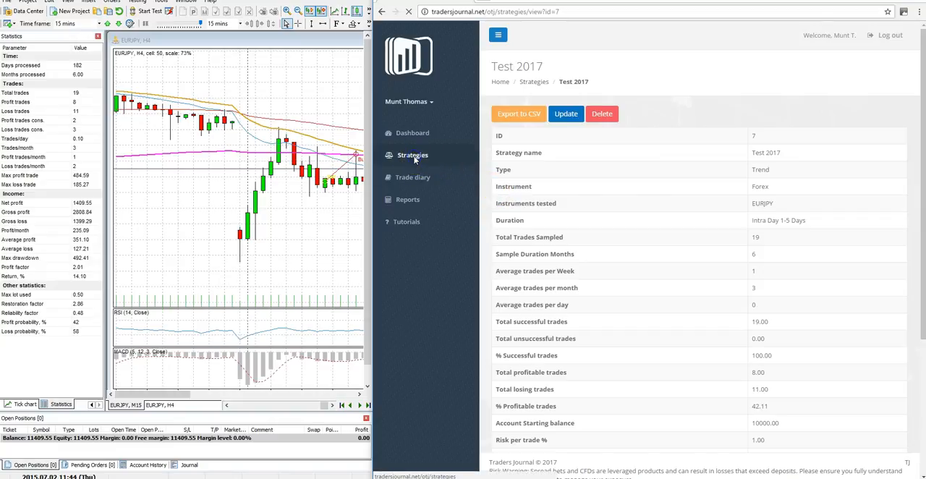